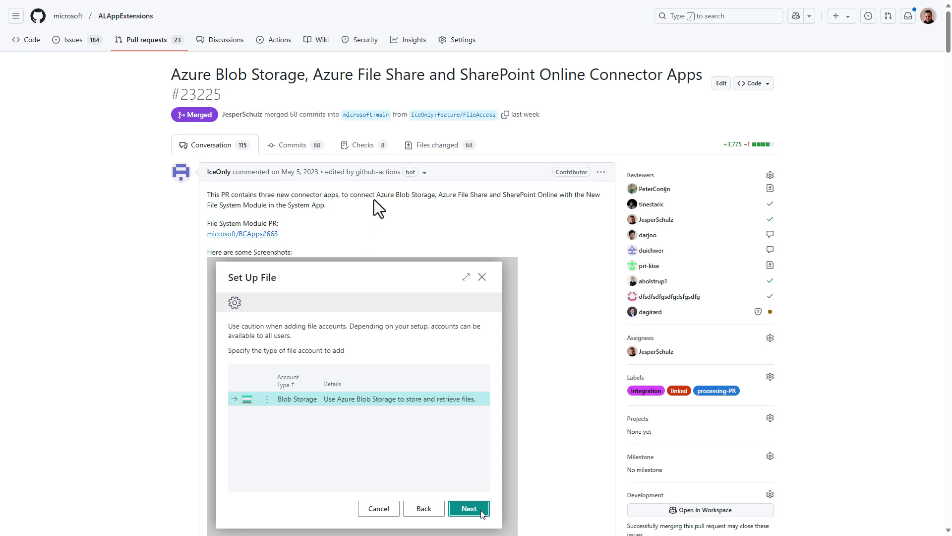
Open the linked File System Module pull request microsoft/BCApps#663 from the connector apps PR.
{"action": "left_click_drag", "start_coordinate": [376, 195], "coordinate": [557, 196]}
{"action": "left_click", "coordinate": [482, 213]}
{"action": "left_click", "coordinate": [262, 234]}
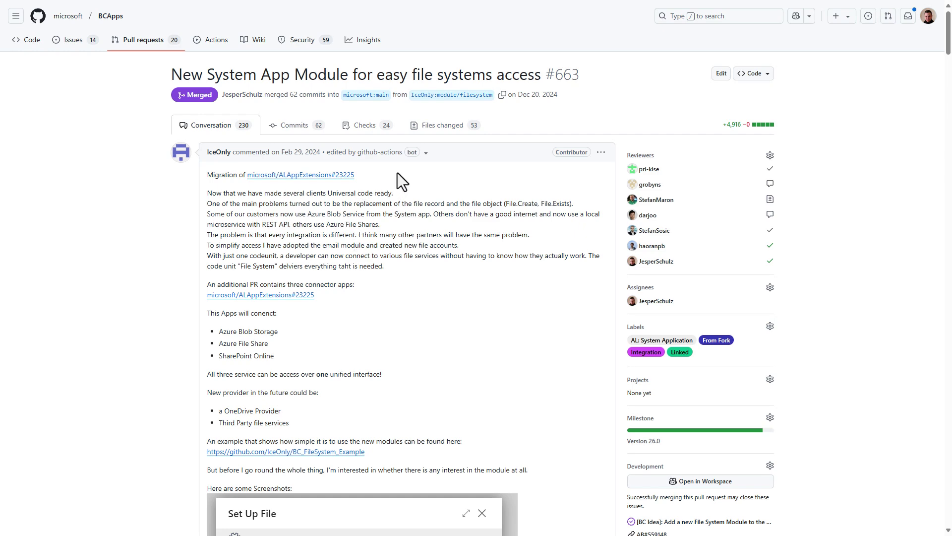
Scroll through PR #663's setup screenshots and back to the top.
{"action": "scroll", "coordinate": [397, 220], "scroll_direction": "down", "scroll_amount": 15}
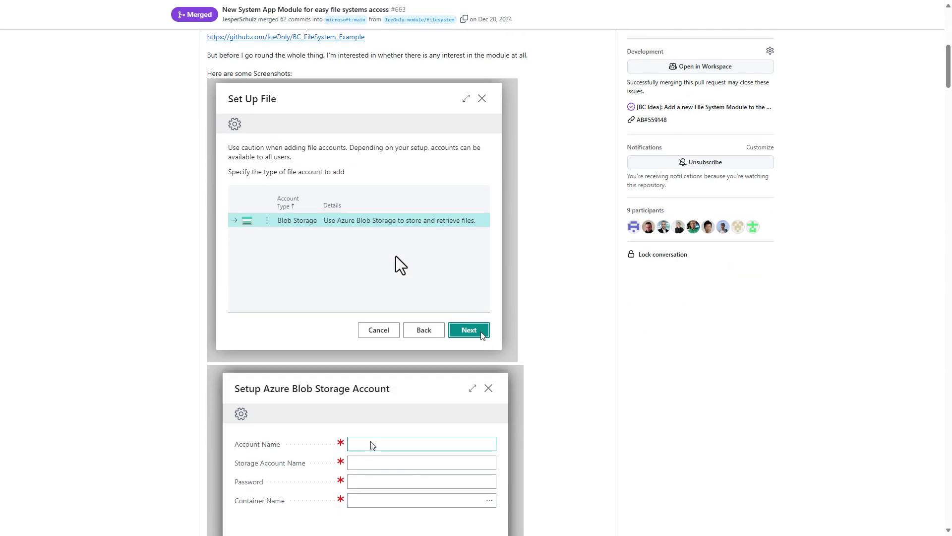
{"action": "scroll", "coordinate": [396, 256], "scroll_direction": "up", "scroll_amount": 15}
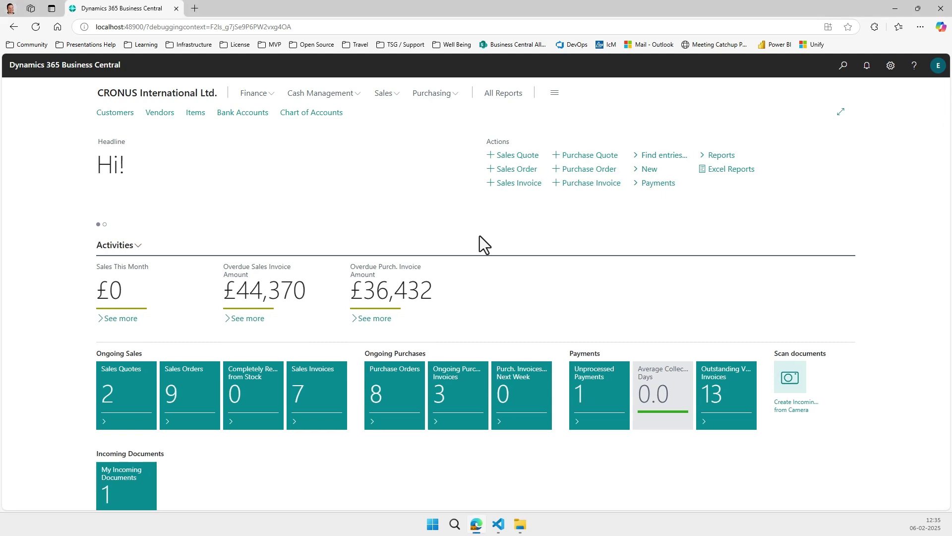
Open File Accounts and start a new file account of type Blob Storage.
{"action": "key", "text": "alt+q"}
{"action": "type", "text": "fil e acc"}
{"action": "key", "text": "Return"}
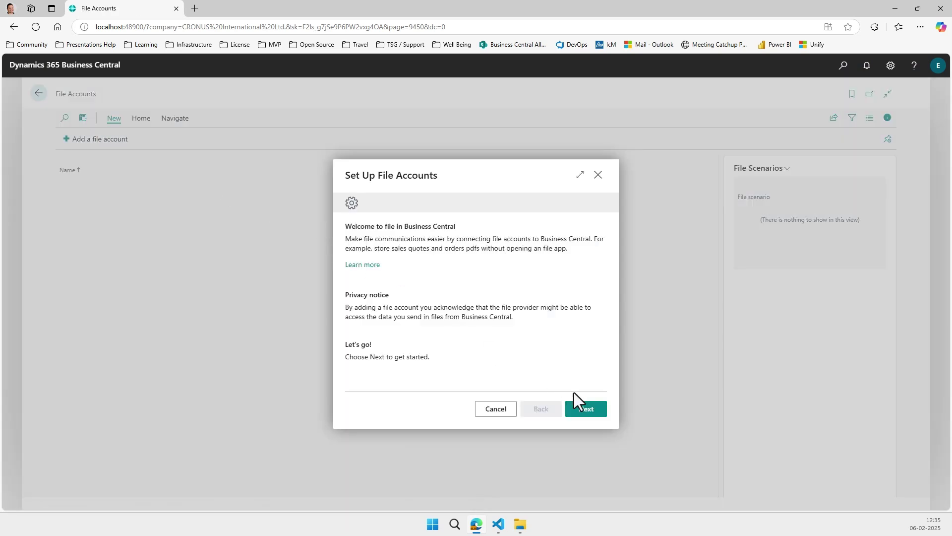
{"action": "left_click", "coordinate": [585, 411]}
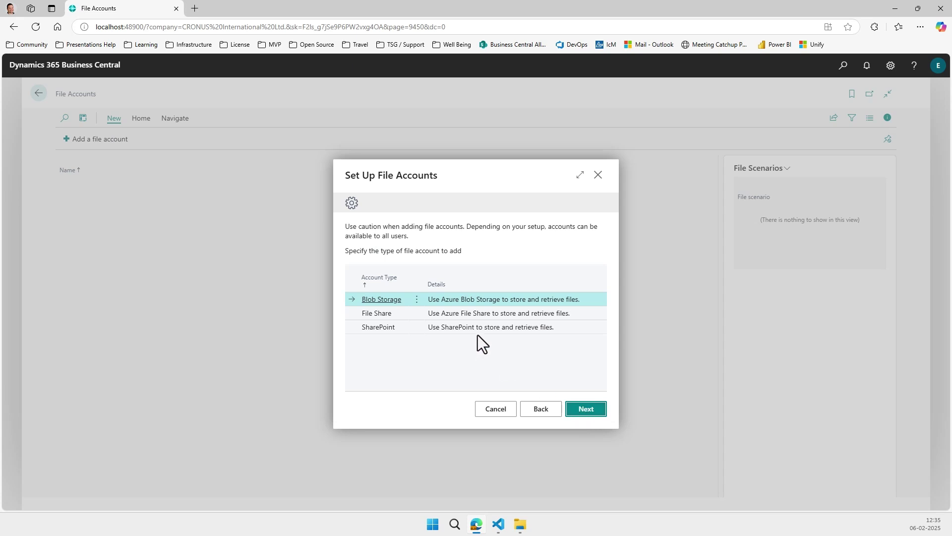
{"action": "left_click", "coordinate": [484, 313]}
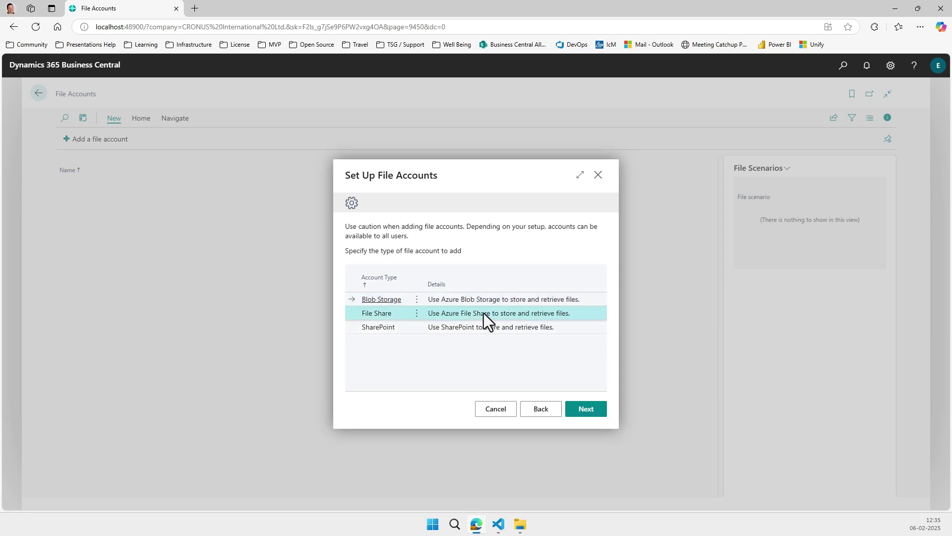
{"action": "left_click", "coordinate": [484, 323]}
{"action": "left_click", "coordinate": [481, 300]}
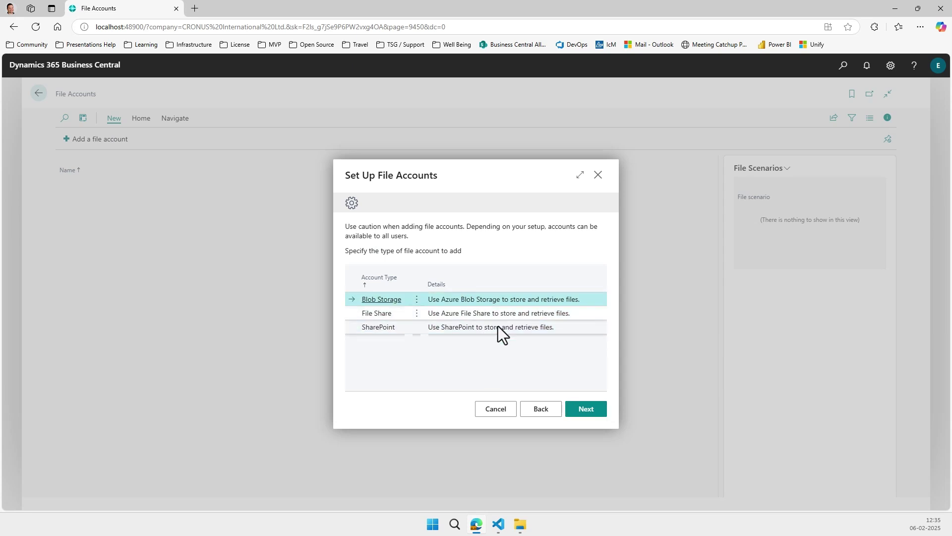
{"action": "left_click", "coordinate": [574, 403]}
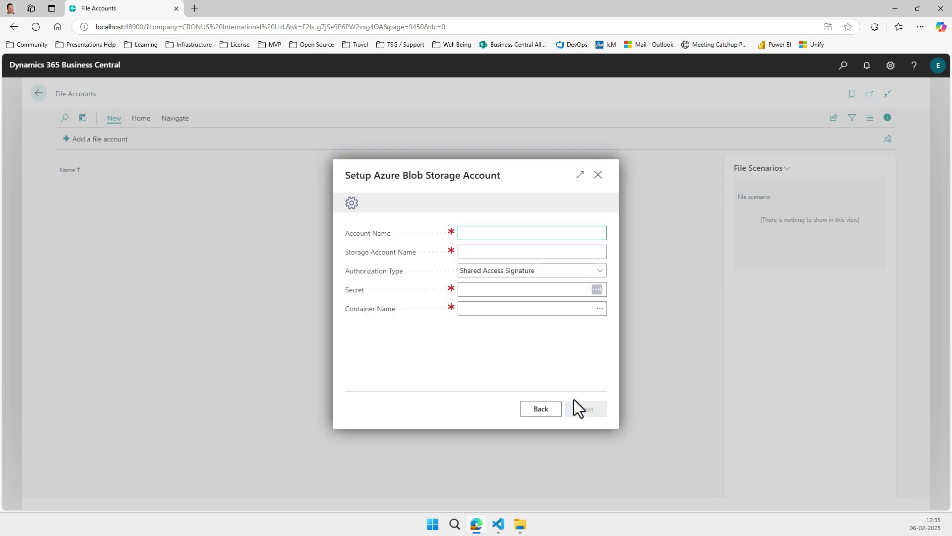
Name it 'Blob Storage' with the storage account, Shared Key secret and container mycontainer.
{"action": "type", "text": "Blob Storage"}
{"action": "key", "text": "Tab"}
{"action": "type", "text": "jesperschulzblobstorage"}
{"action": "key", "text": "Tab"}
{"action": "key", "text": "Down"}
{"action": "left_click", "coordinate": [504, 293]}
{"action": "key", "text": "ctrl+v"}
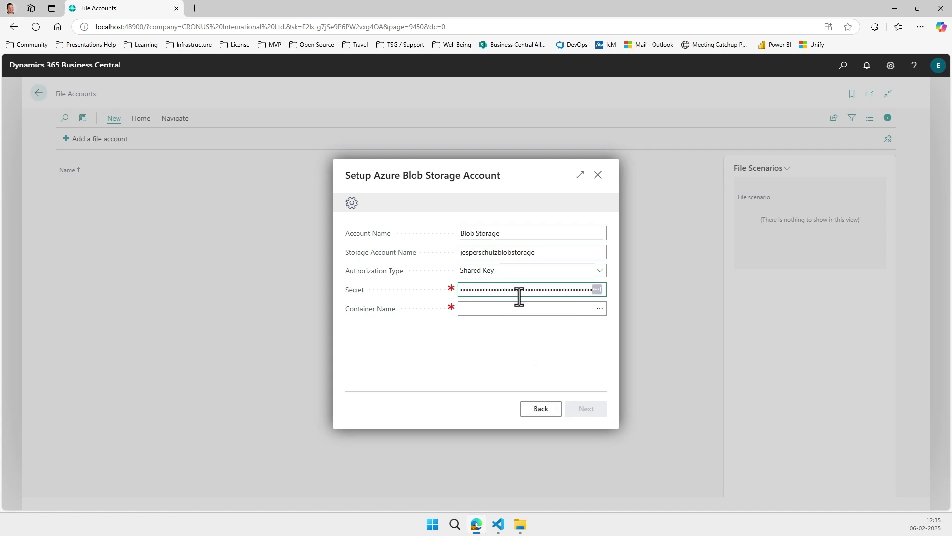
{"action": "left_click", "coordinate": [557, 307]}
{"action": "left_click", "coordinate": [599, 308]}
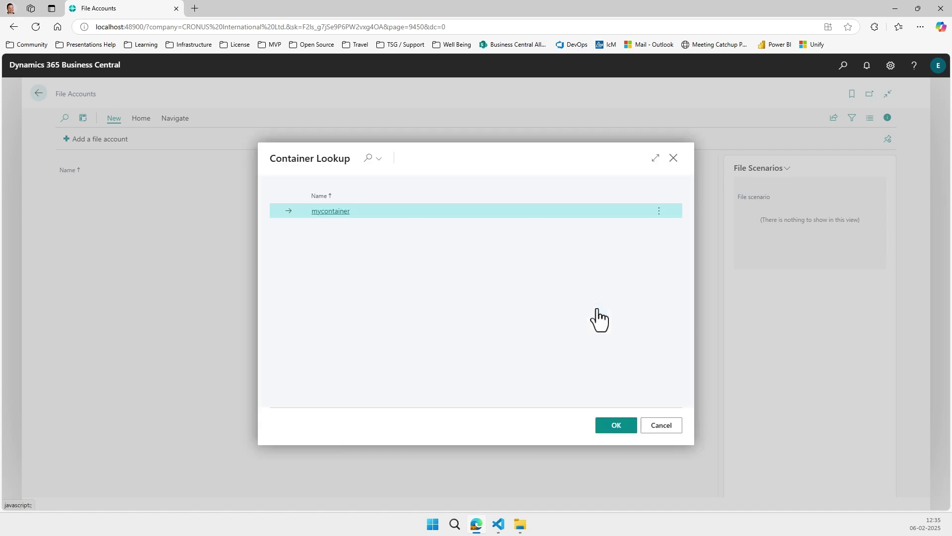
{"action": "left_click", "coordinate": [607, 426]}
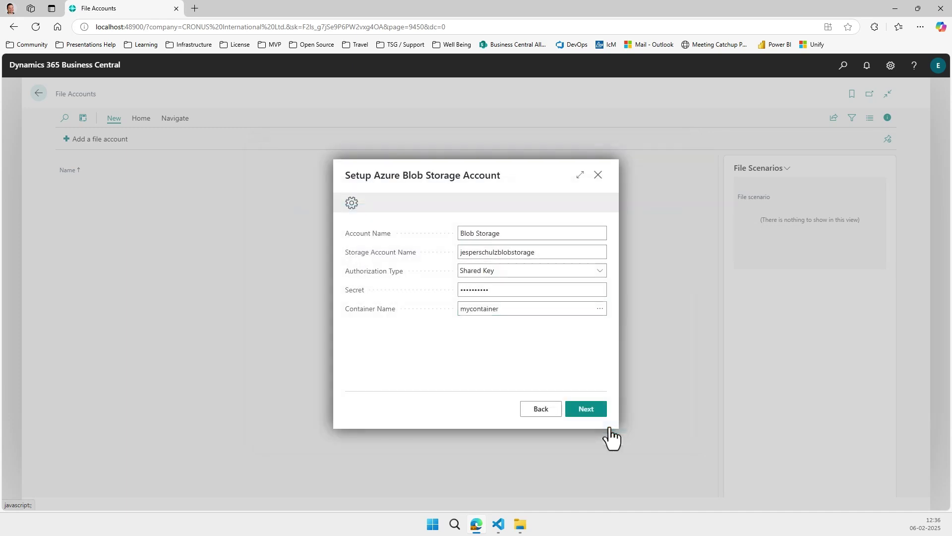
{"action": "left_click", "coordinate": [586, 414]}
Finish the Blob Storage account and review its file scenario assignments.
{"action": "left_click", "coordinate": [587, 416]}
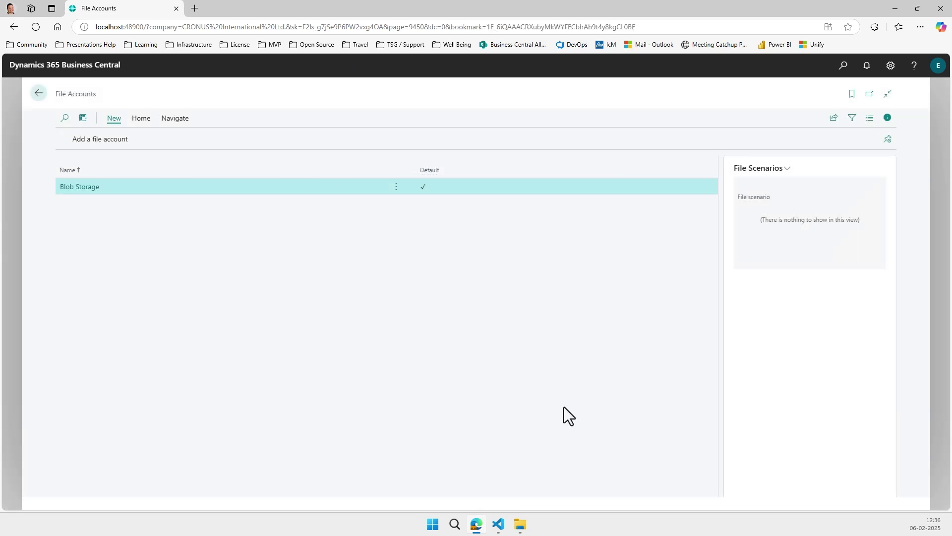
{"action": "left_click", "coordinate": [172, 119]}
{"action": "left_click", "coordinate": [101, 139]}
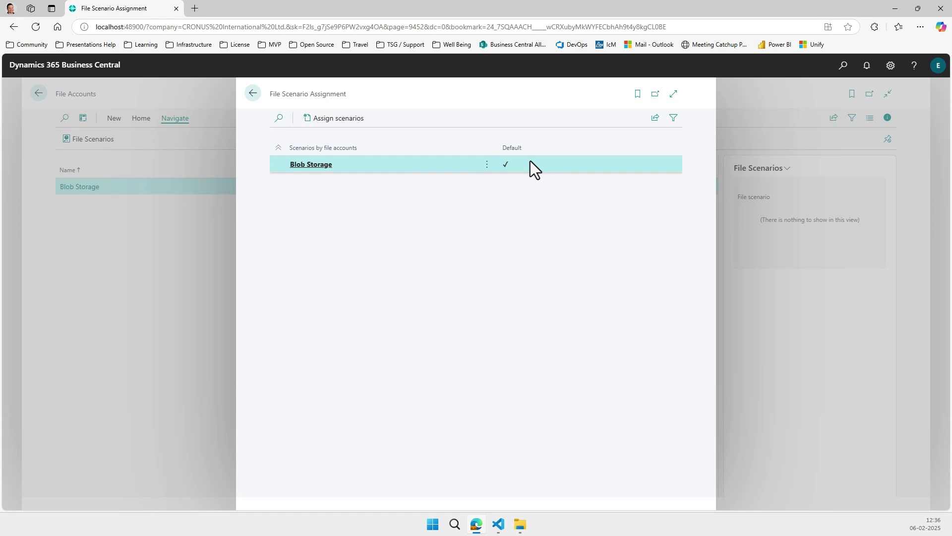
{"action": "key", "text": "Escape"}
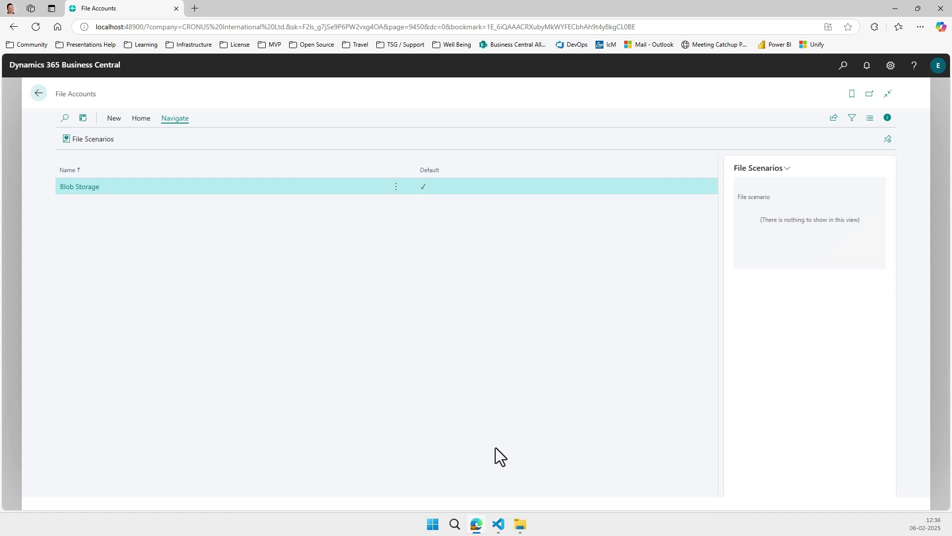
{"action": "left_click", "coordinate": [498, 524]}
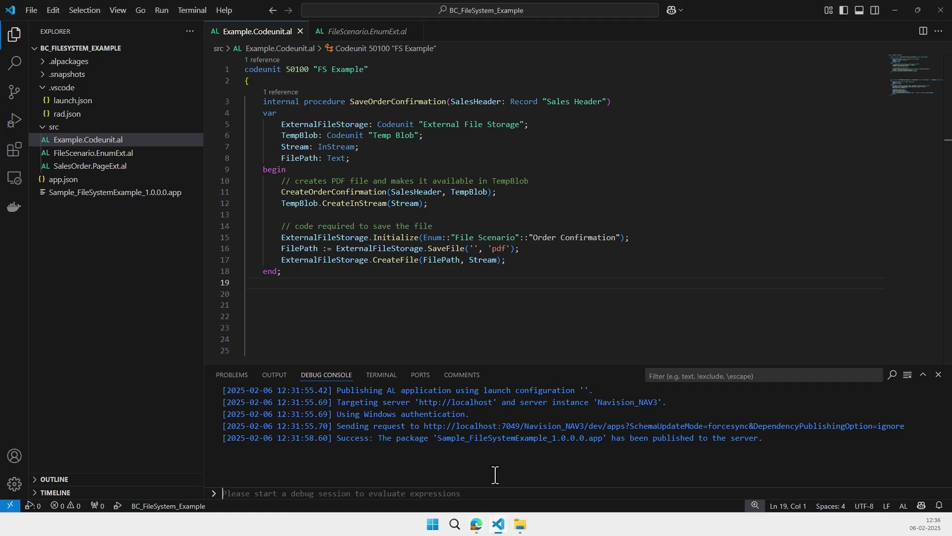
{"action": "left_click", "coordinate": [440, 349]}
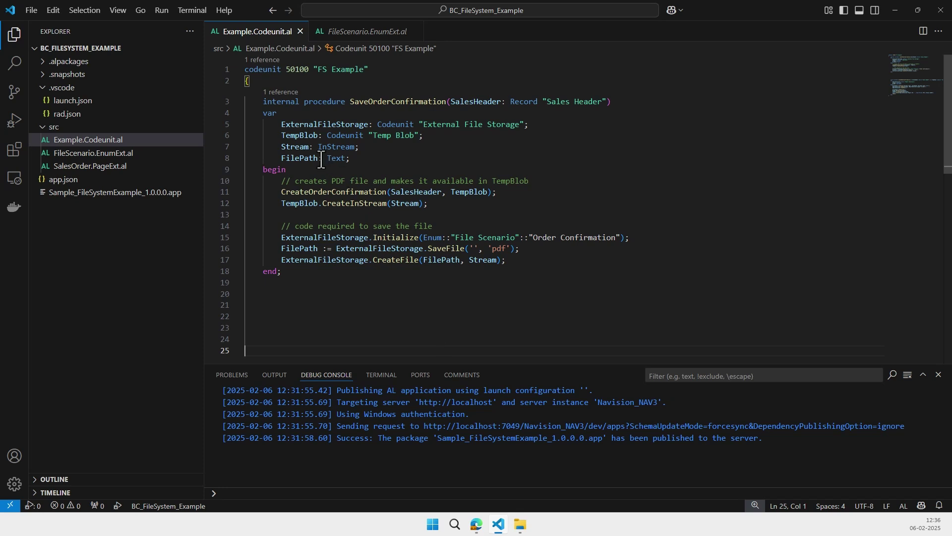
{"action": "left_click", "coordinate": [136, 168]}
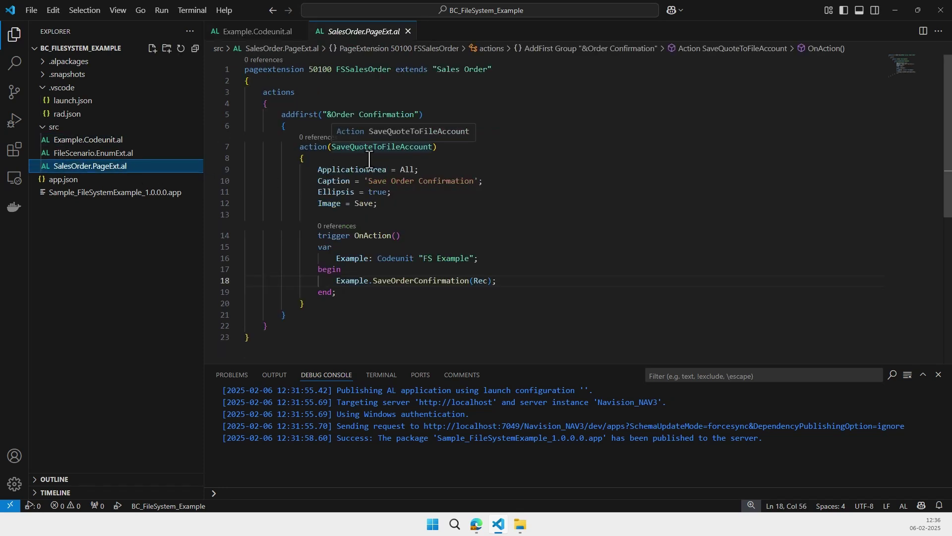
{"action": "double_click", "coordinate": [397, 281]}
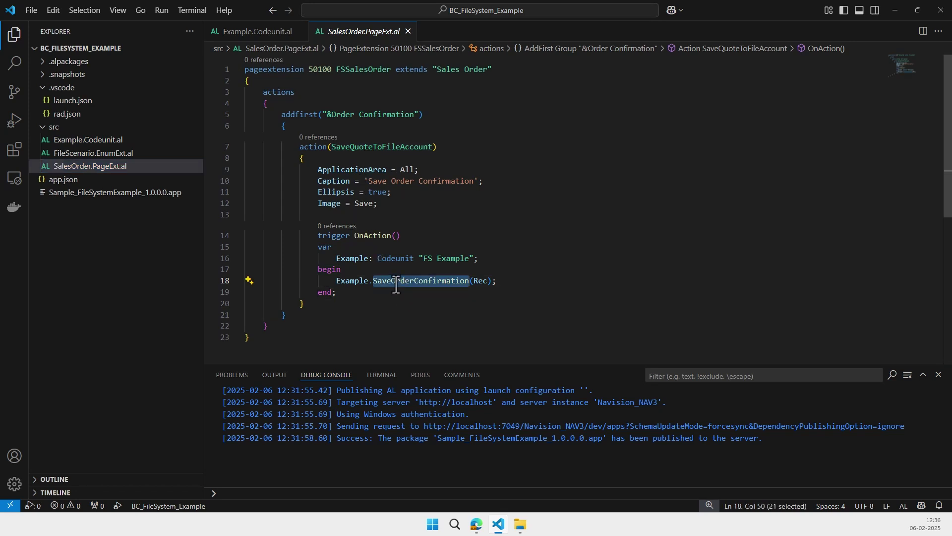
{"action": "left_click_drag", "start_coordinate": [437, 69], "coordinate": [483, 69]}
{"action": "left_click", "coordinate": [149, 168]}
{"action": "left_click", "coordinate": [146, 154]}
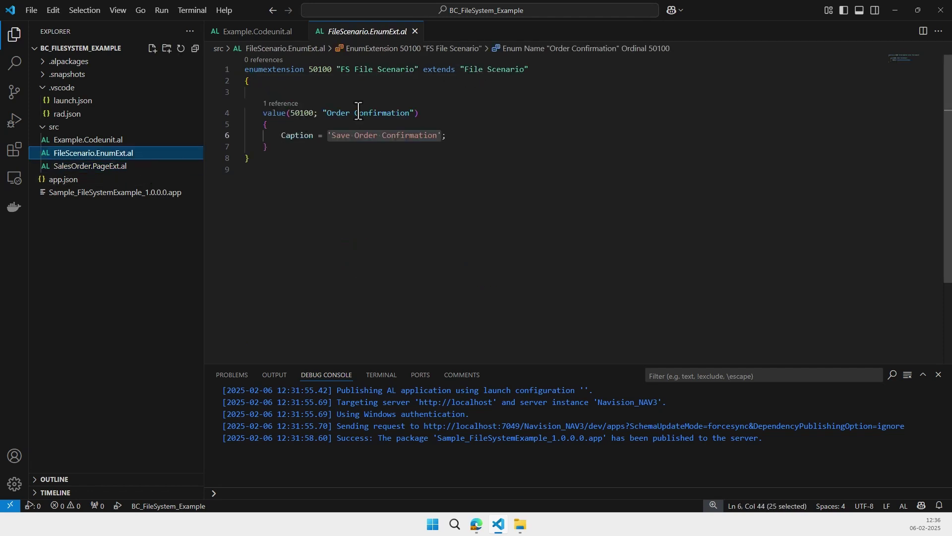
{"action": "left_click_drag", "start_coordinate": [461, 70], "coordinate": [547, 72]}
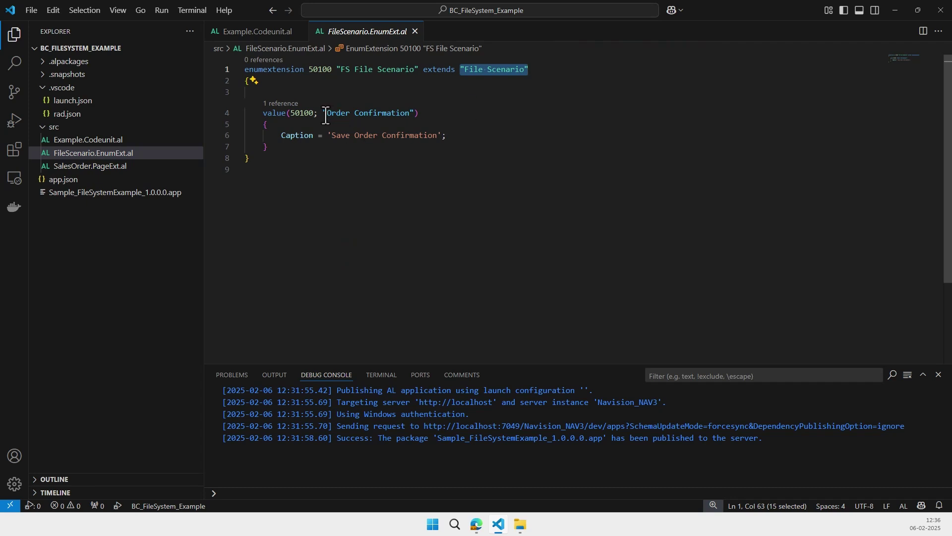
{"action": "left_click_drag", "start_coordinate": [328, 135], "coordinate": [426, 140]}
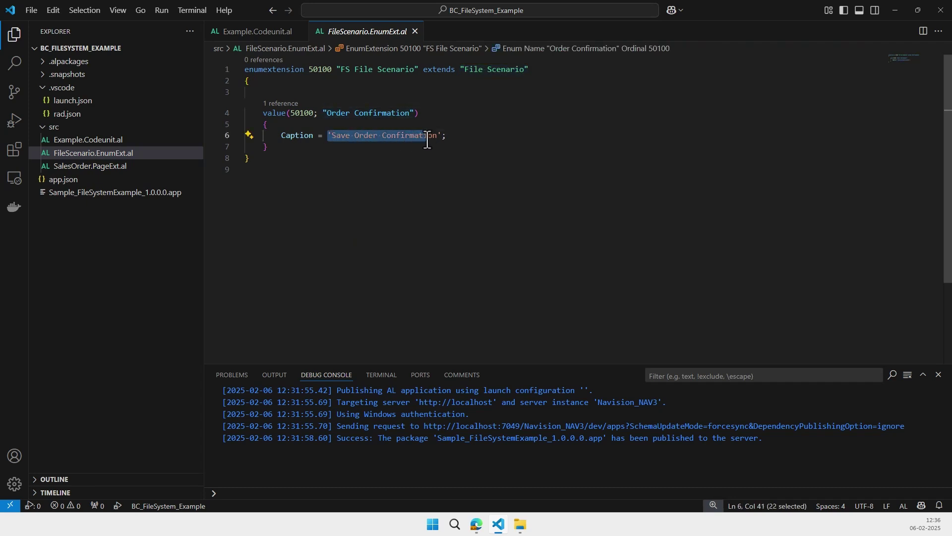
{"action": "left_click", "coordinate": [426, 139]}
{"action": "left_click", "coordinate": [128, 152]}
{"action": "left_click", "coordinate": [128, 141]}
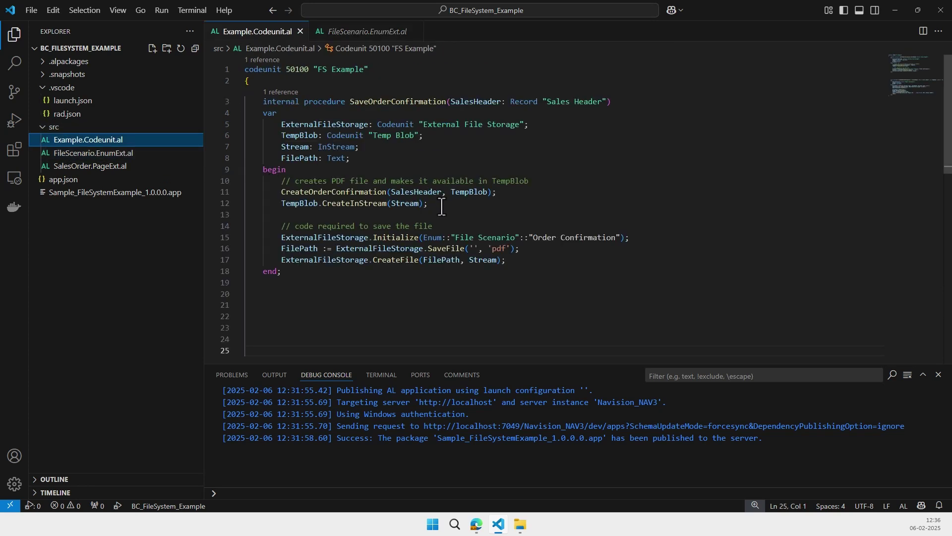
{"action": "left_click_drag", "start_coordinate": [441, 205], "coordinate": [240, 185]}
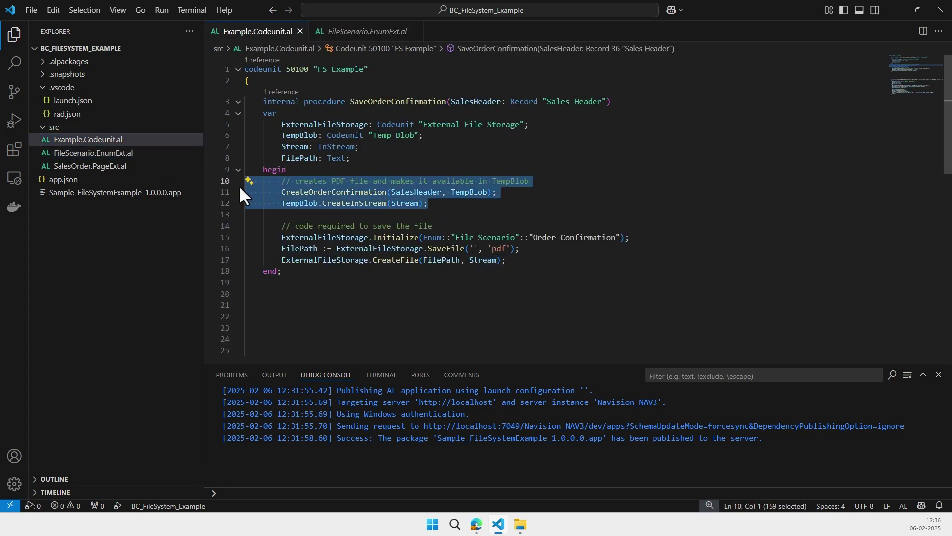
{"action": "left_click", "coordinate": [382, 215]}
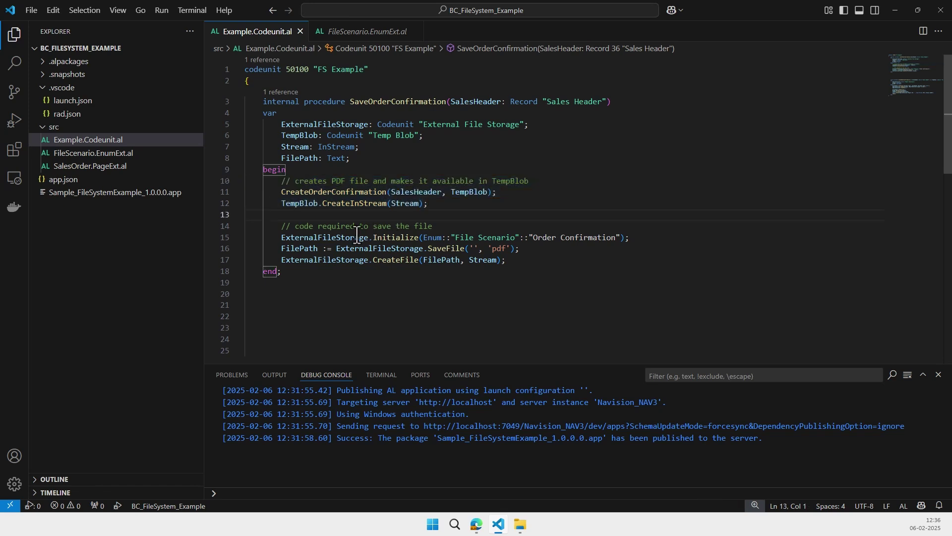
{"action": "double_click", "coordinate": [393, 237]}
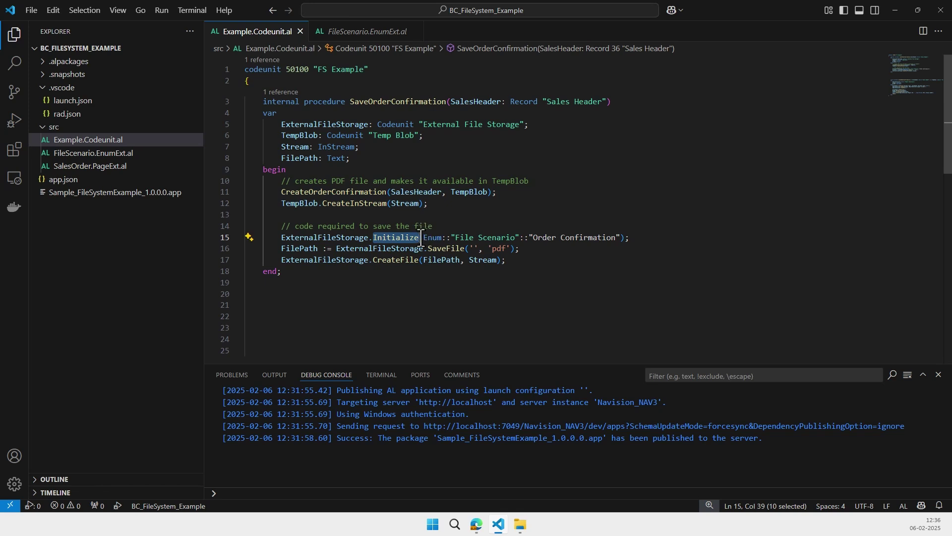
{"action": "left_click_drag", "start_coordinate": [423, 238], "coordinate": [620, 237]}
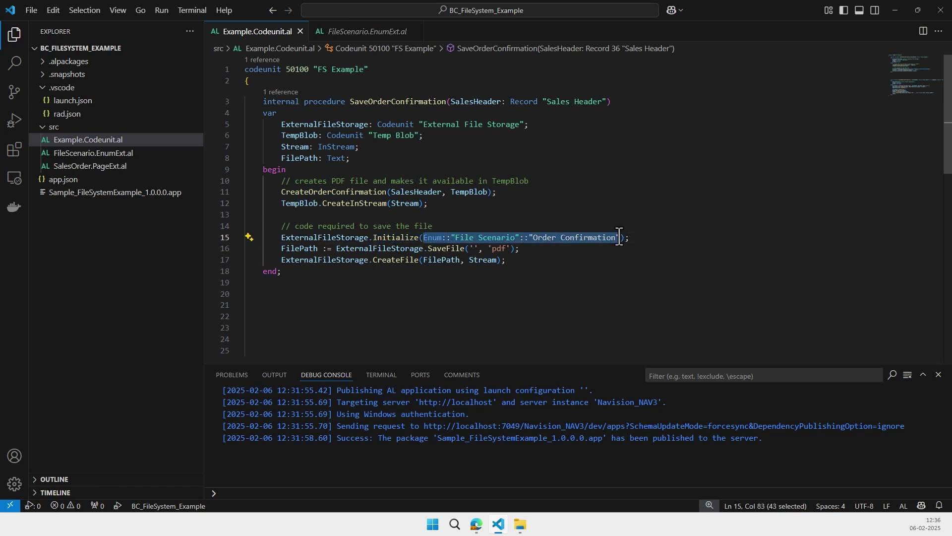
{"action": "double_click", "coordinate": [308, 249]}
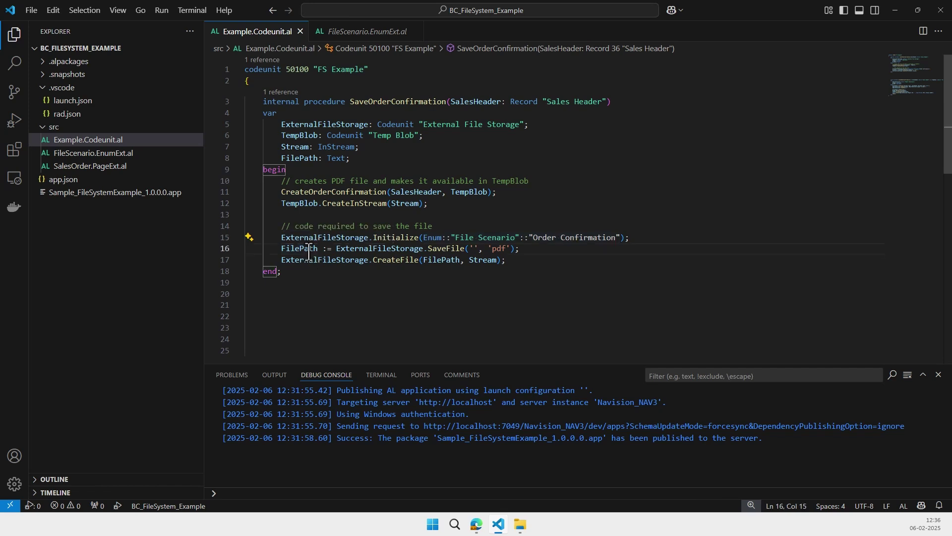
{"action": "double_click", "coordinate": [388, 259]}
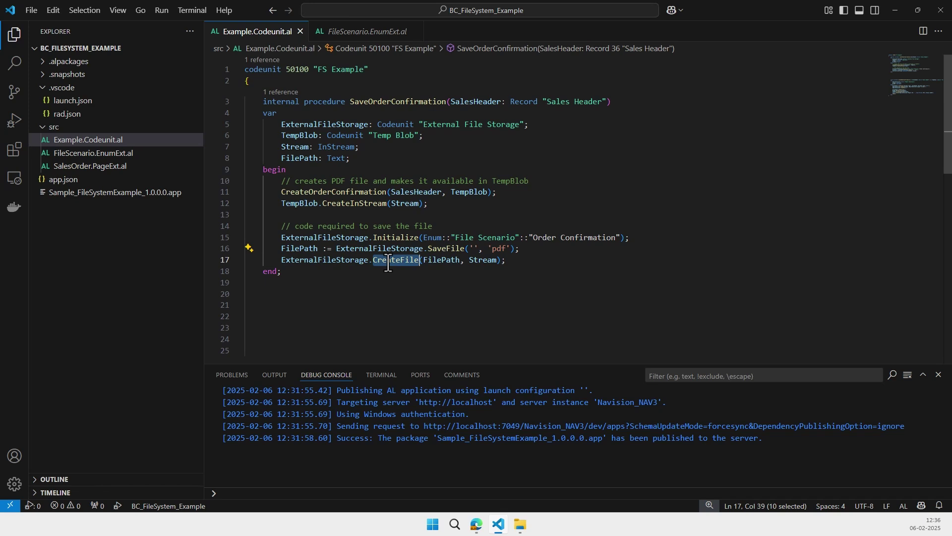
{"action": "left_click", "coordinate": [385, 287]}
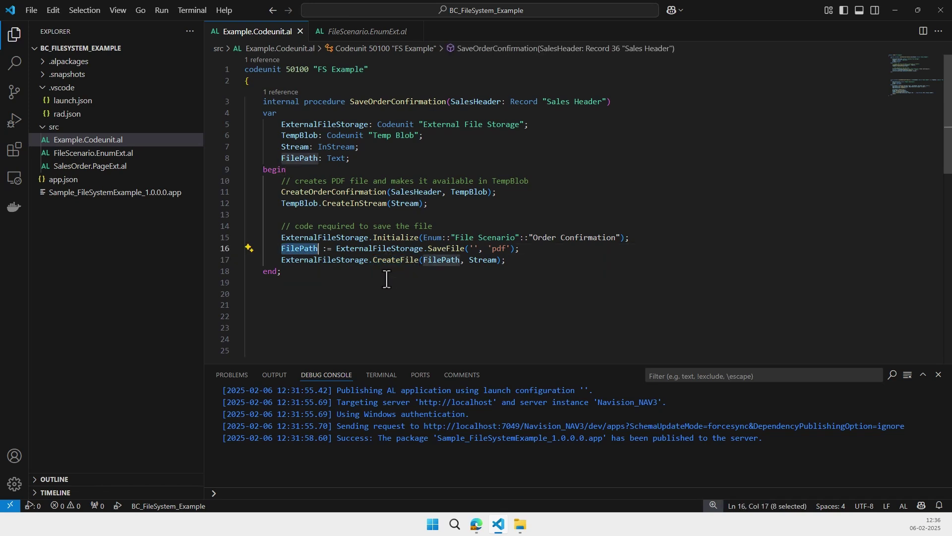
{"action": "left_click", "coordinate": [387, 279]}
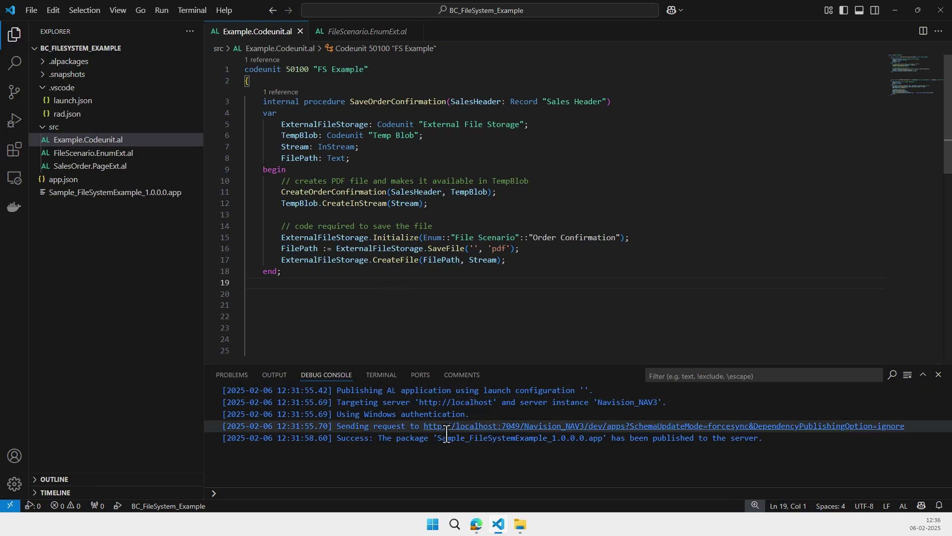
Assign the Save Order Confirmation scenario to Blob Storage and return to the Role Center.
{"action": "left_click", "coordinate": [475, 528]}
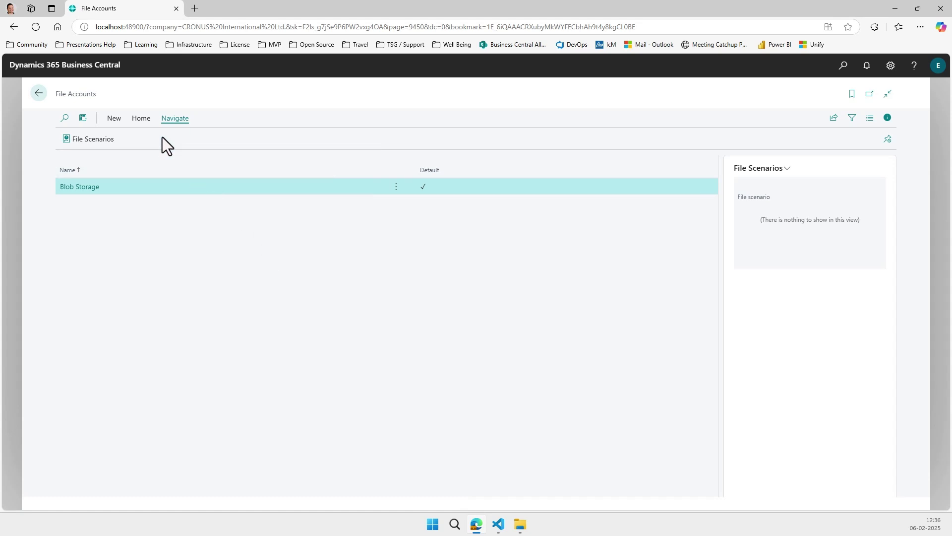
{"action": "left_click", "coordinate": [103, 144]}
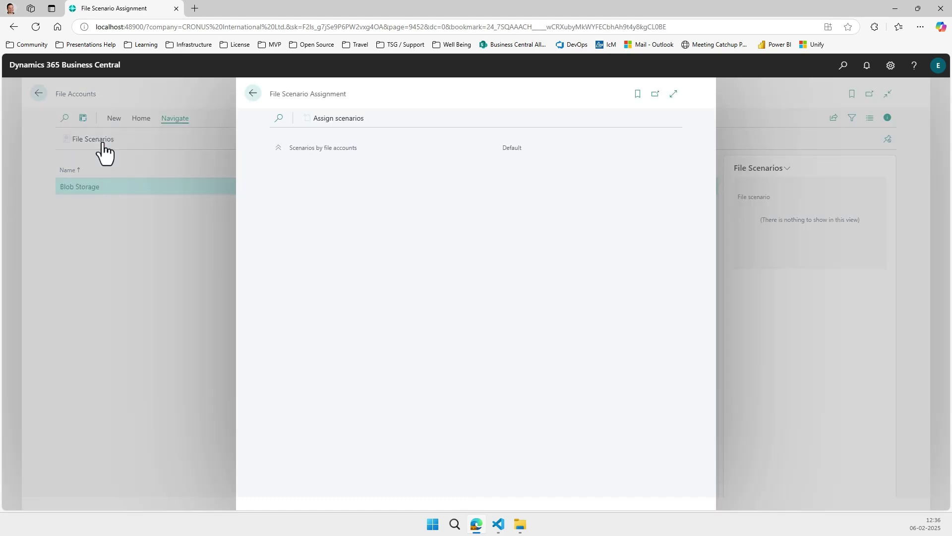
{"action": "left_click", "coordinate": [339, 119]}
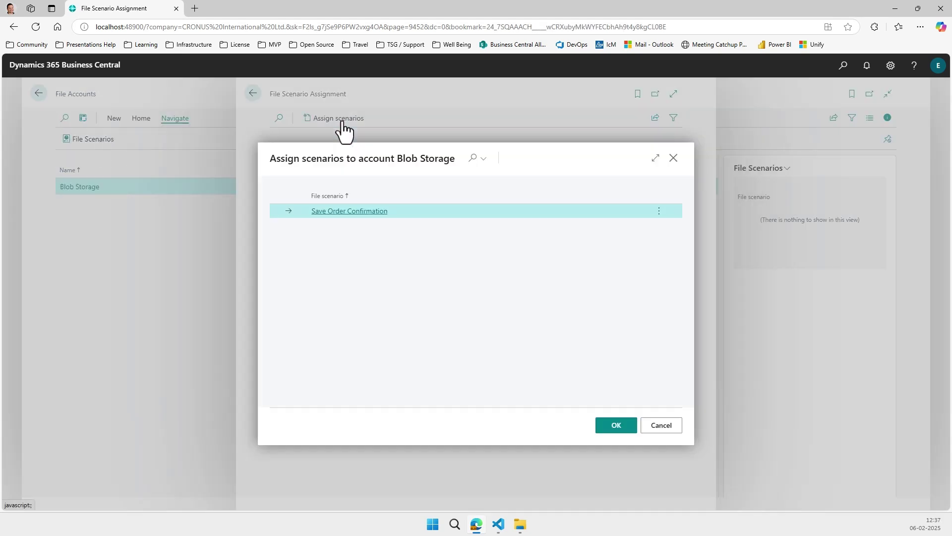
{"action": "left_click", "coordinate": [329, 212]}
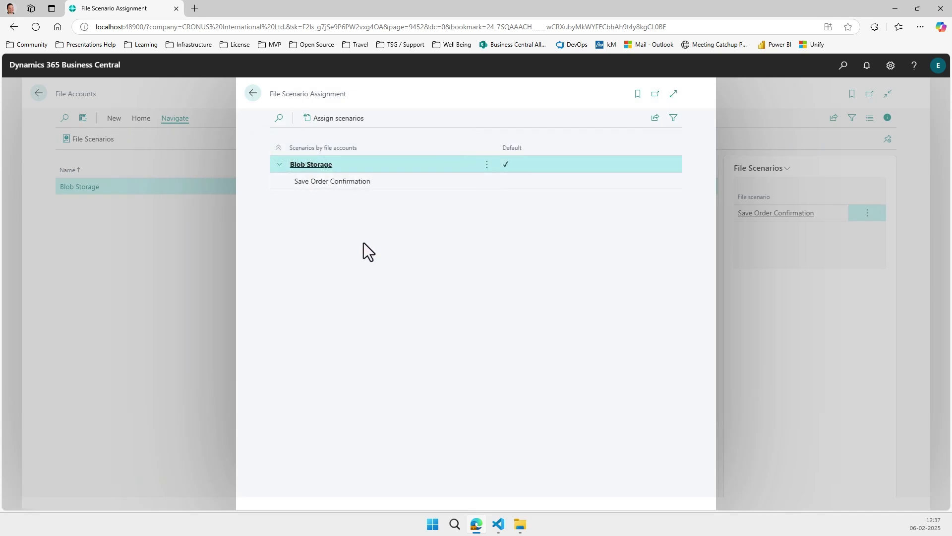
{"action": "key", "text": "Escape"}
{"action": "key", "text": "Escape"}
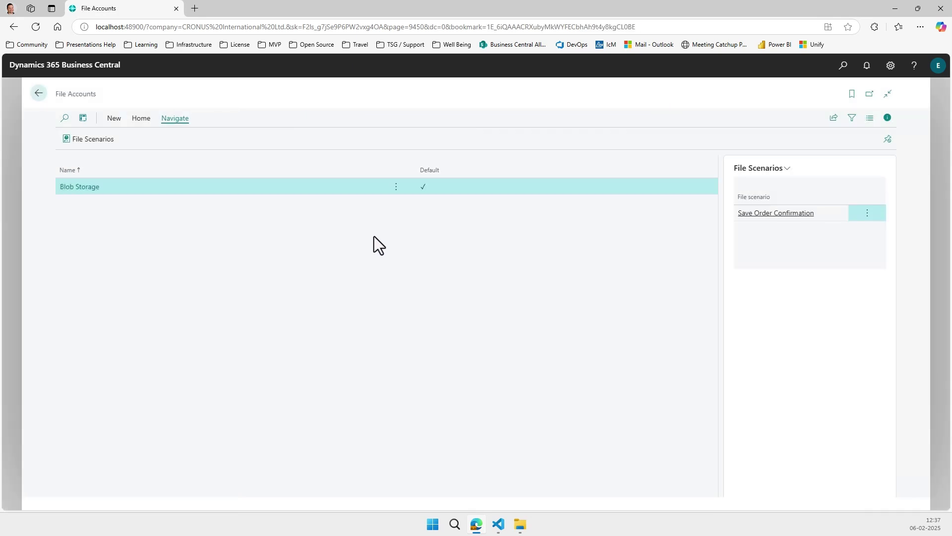
Open sales order 101001 from the Sales Orders list.
{"action": "key", "text": "alt+q"}
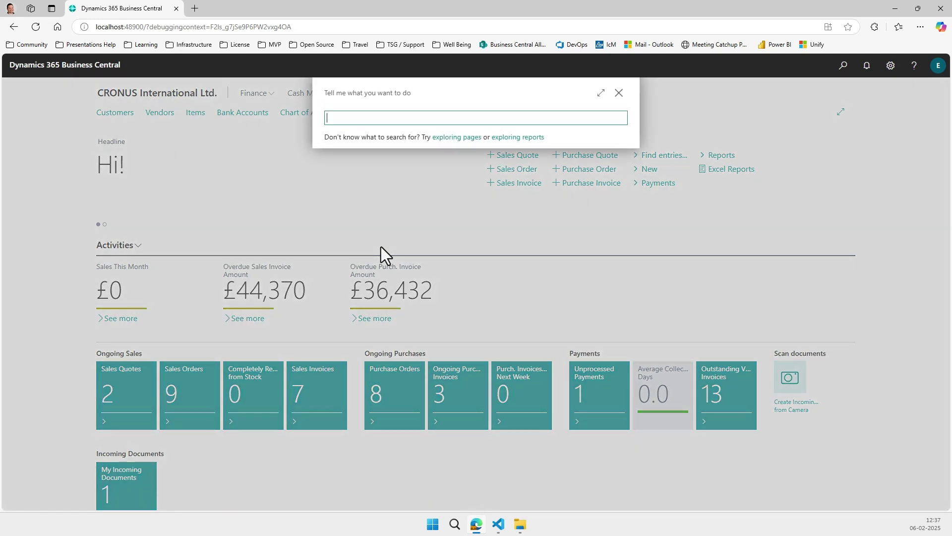
{"action": "type", "text": "sales order"}
{"action": "left_click", "coordinate": [379, 214]}
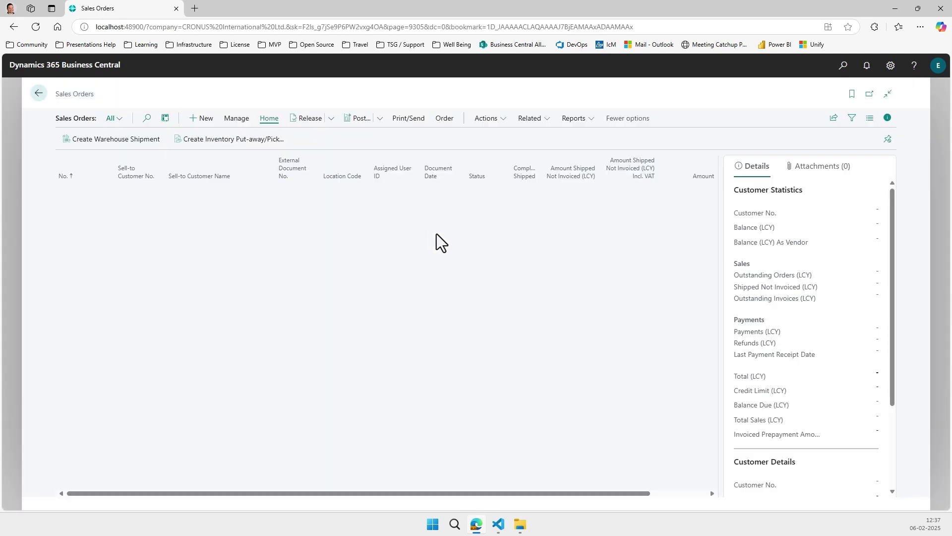
{"action": "left_click", "coordinate": [70, 194]}
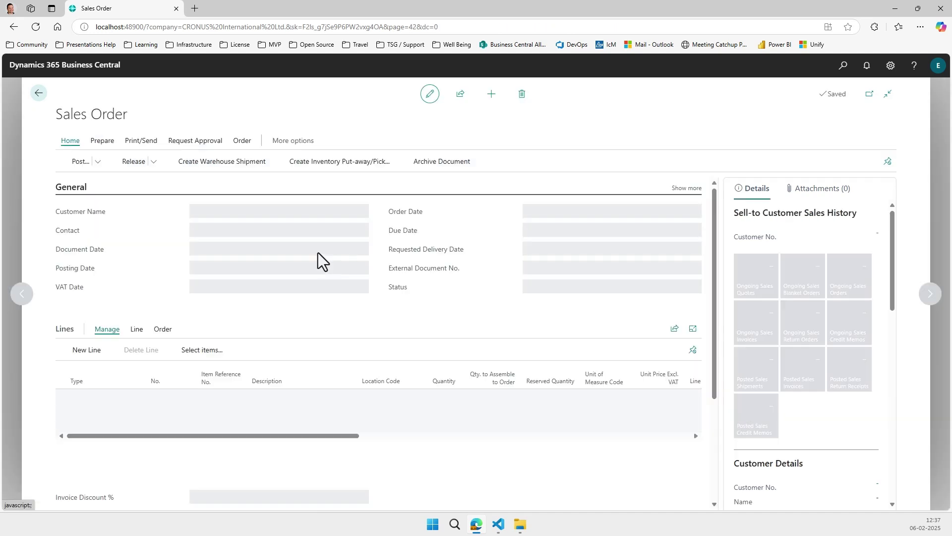
Run Save Order Confirmation on the order and save the file under a new filename.
{"action": "key", "text": "alt+q"}
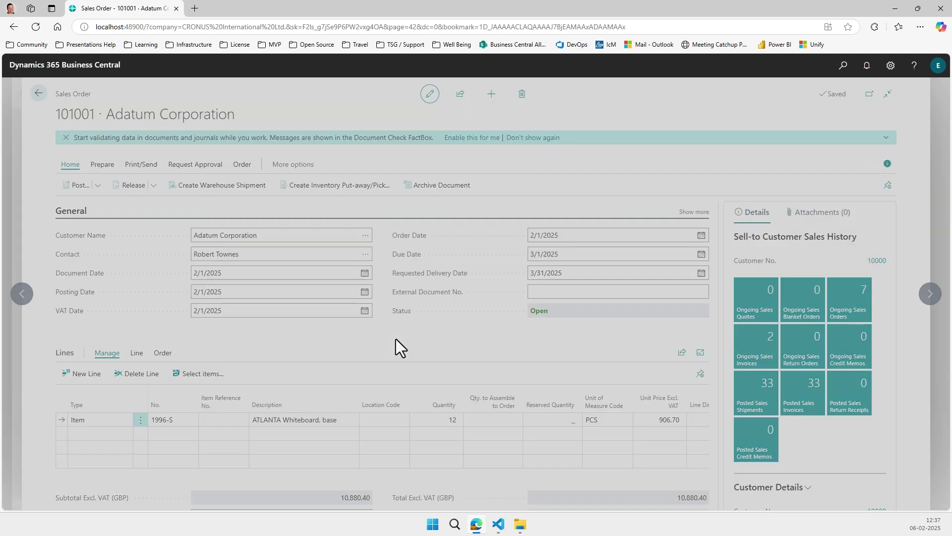
{"action": "type", "text": "save"}
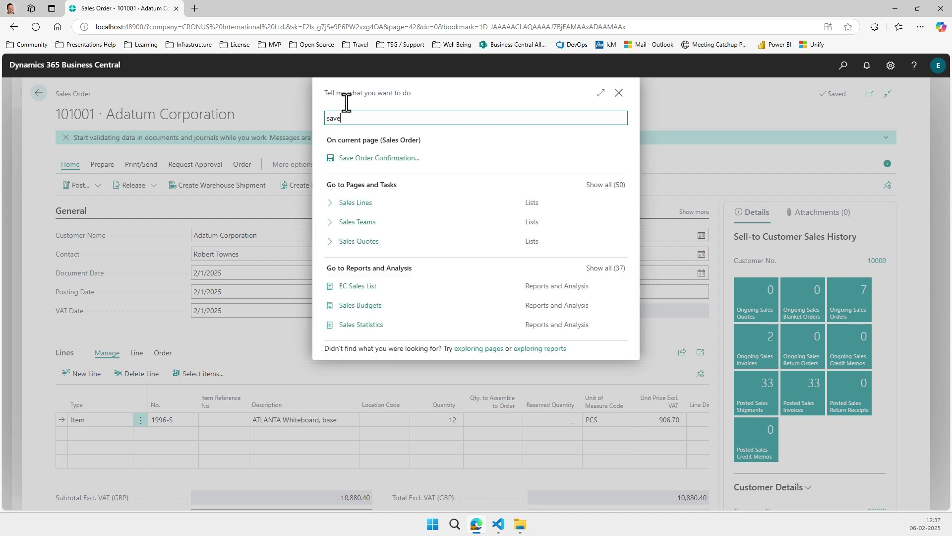
{"action": "left_click", "coordinate": [377, 158]}
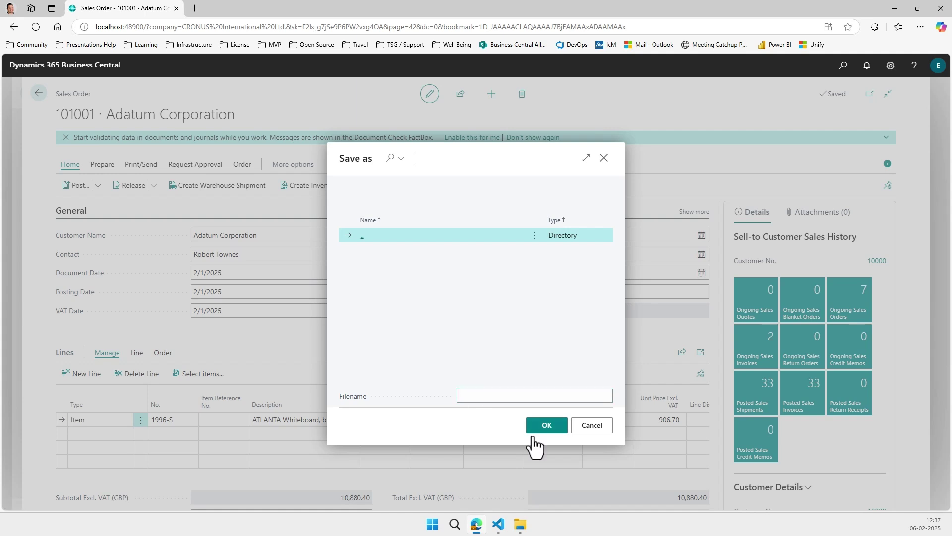
{"action": "type", "text": "foo"}
{"action": "left_click", "coordinate": [546, 426]}
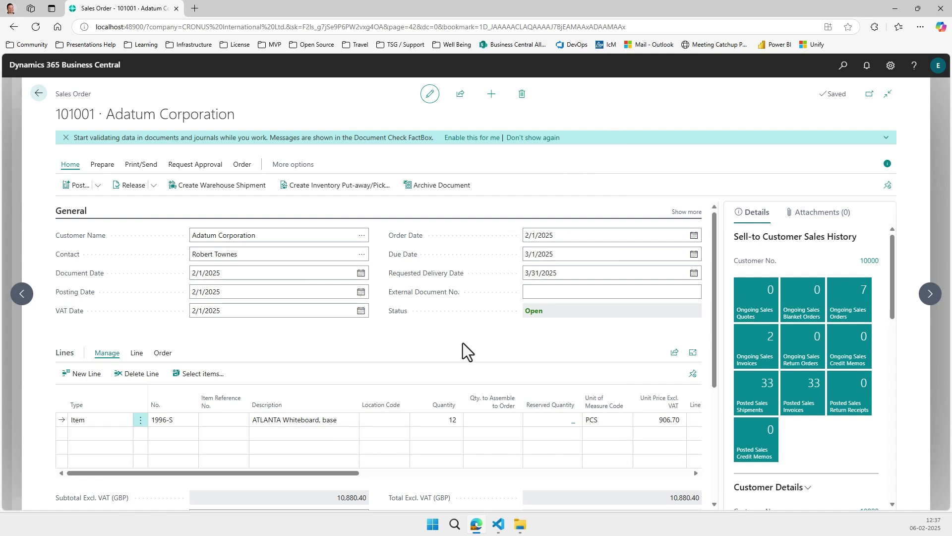
{"action": "key", "text": "alt+q"}
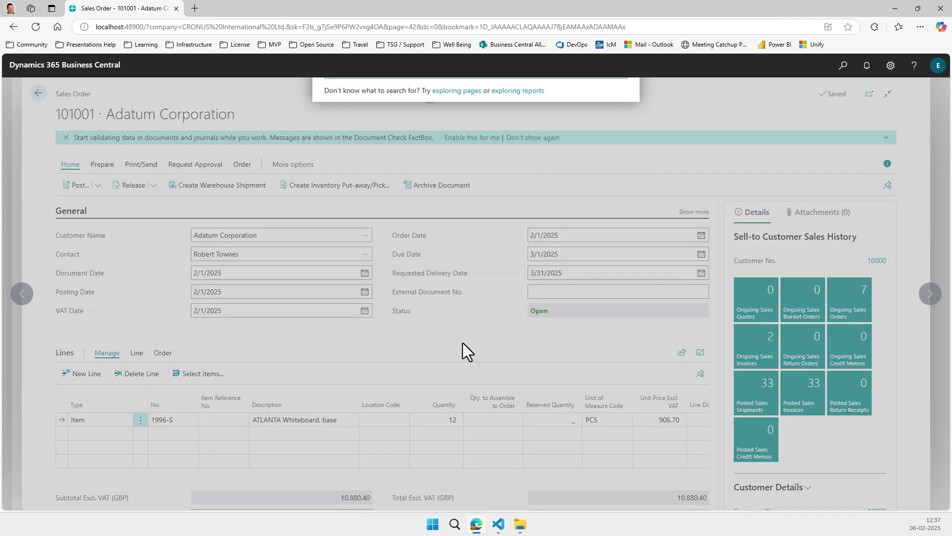
Open File Accounts and launch the Storage Browser for the Blob Storage account.
{"action": "type", "text": "file ac"}
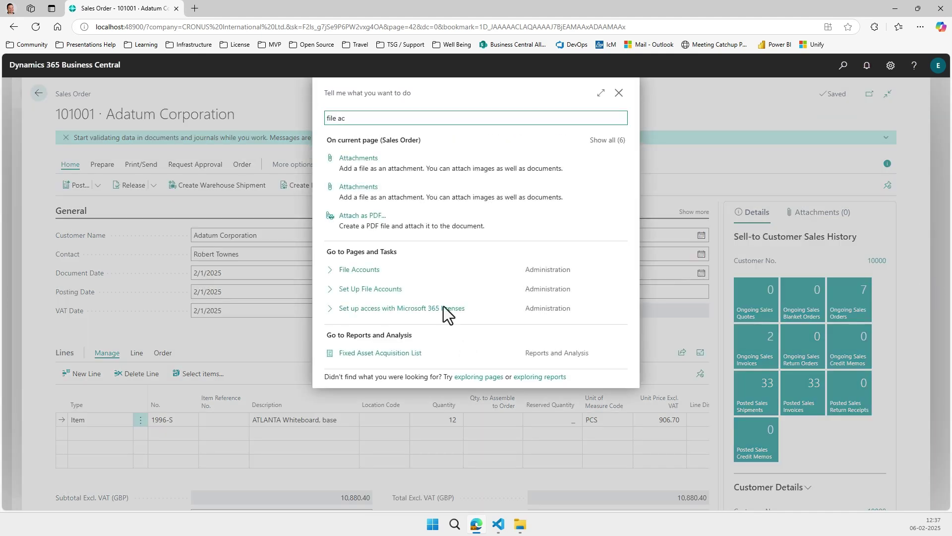
{"action": "left_click", "coordinate": [401, 273]}
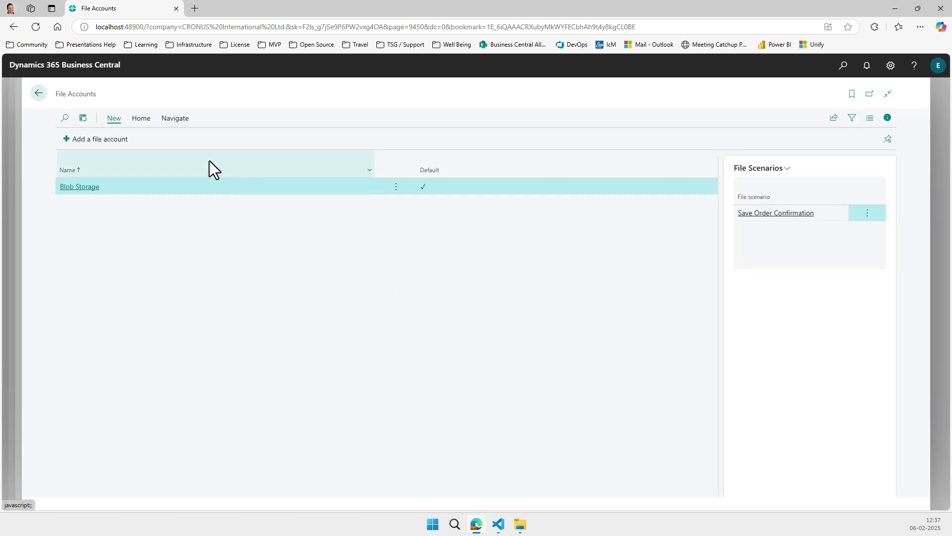
{"action": "left_click", "coordinate": [141, 119]}
{"action": "left_click", "coordinate": [153, 139]}
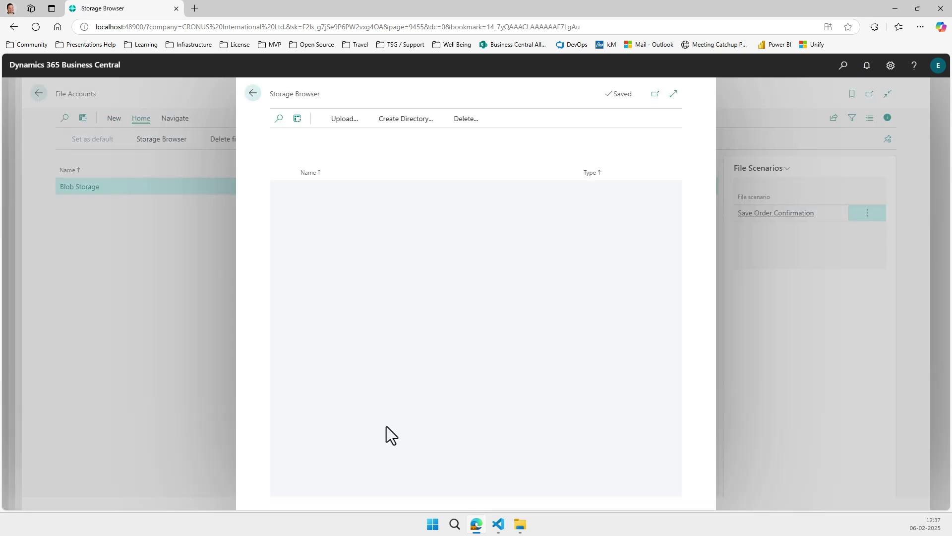